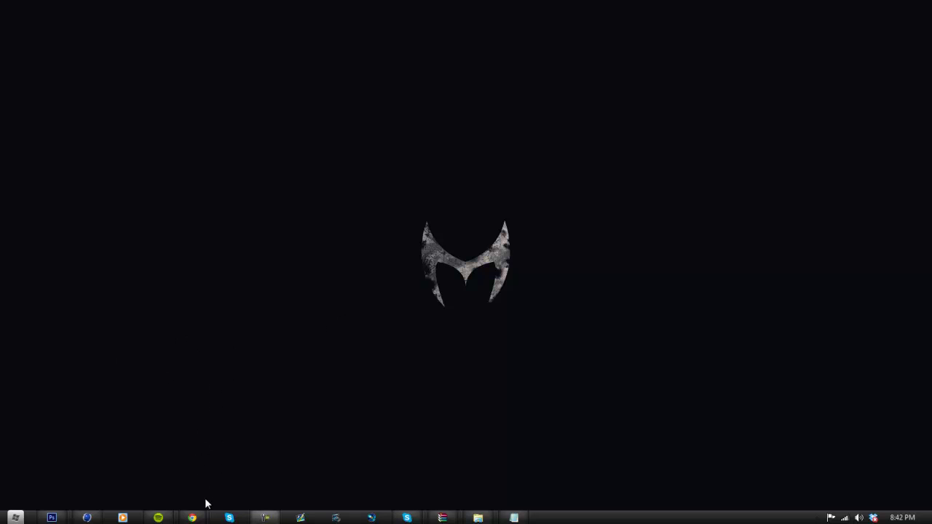
Restore the MediaFire download page in Chrome and maximize the window.
mouse_move(192, 515)
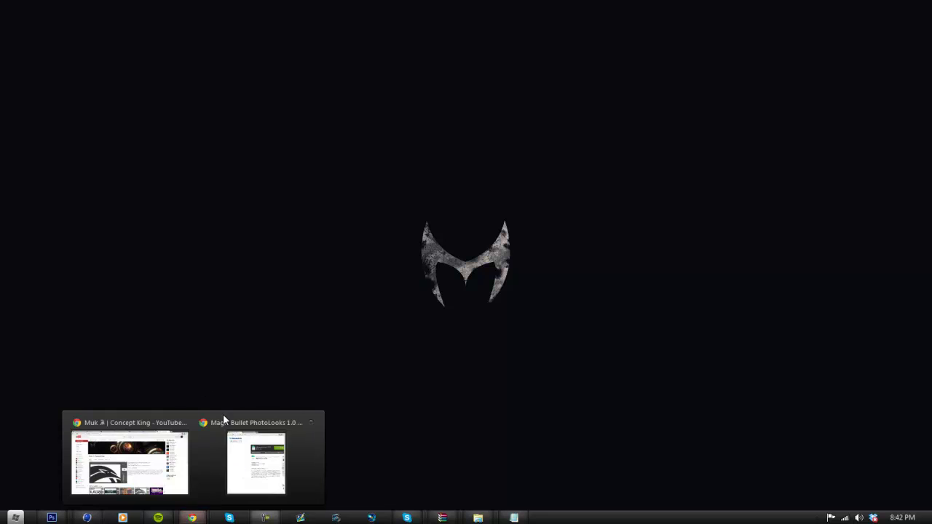
left_click(247, 452)
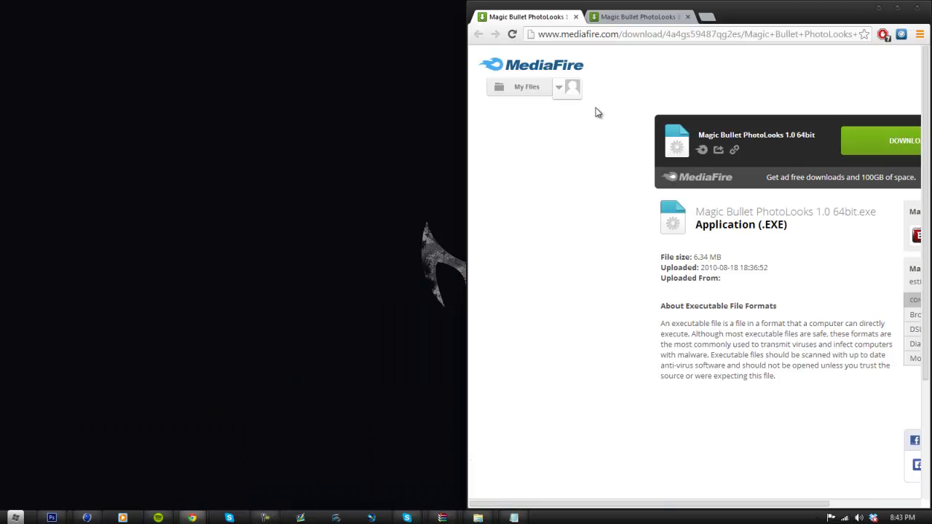
left_click(897, 8)
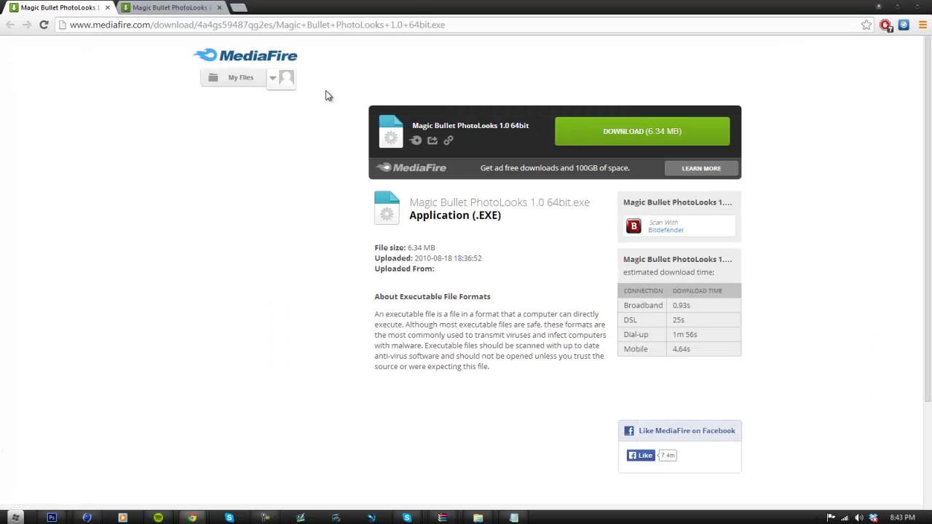
Compare the 32bit and 64bit pages, then download the Magic Bullet PhotoLooks 1.0 64bit installer.
left_click(168, 5)
left_click(72, 9)
left_click(148, 9)
left_click(69, 8)
left_click(177, 8)
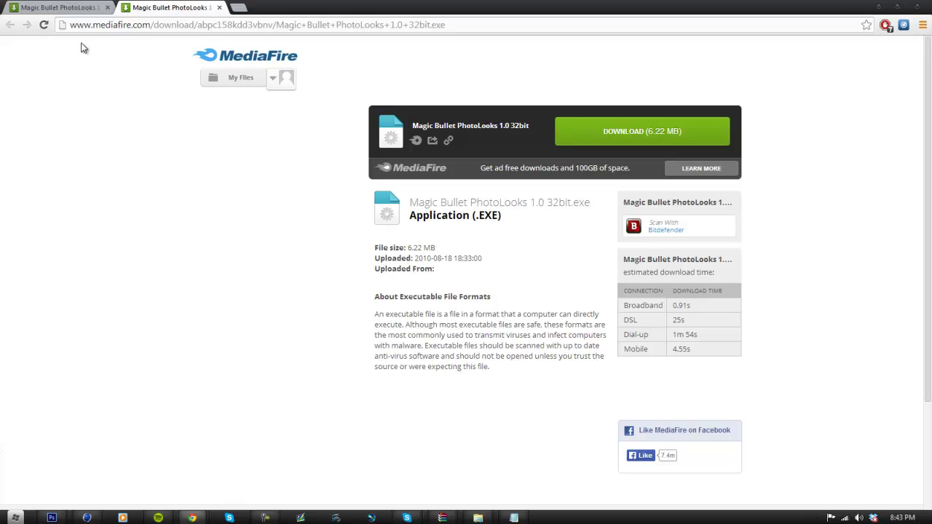
left_click(73, 8)
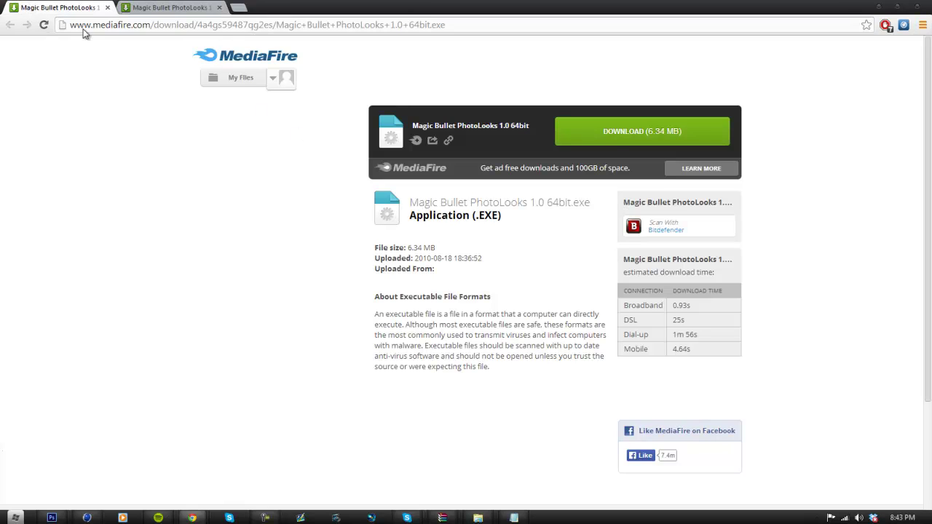
left_click(616, 140)
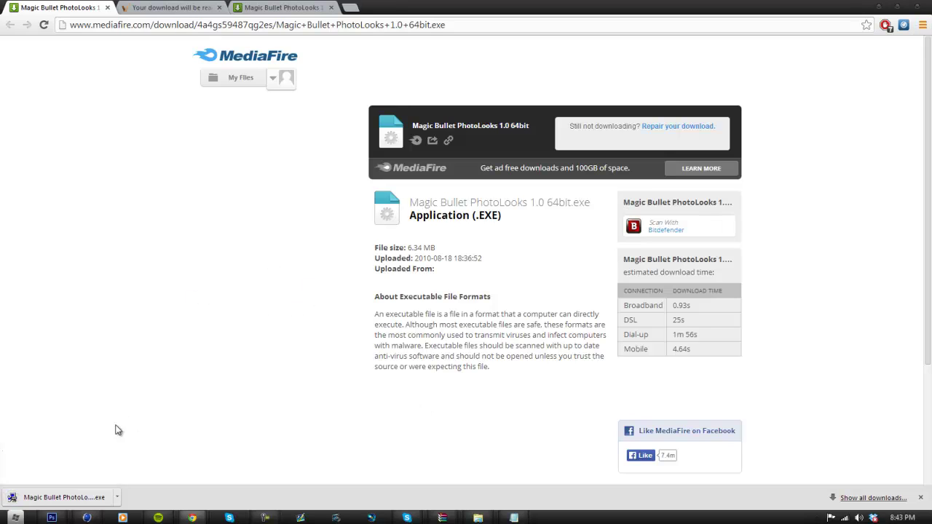
Run Magic Bullet PhotoLooks 1.0 64bit.exe from Chrome's download shelf.
left_click(79, 501)
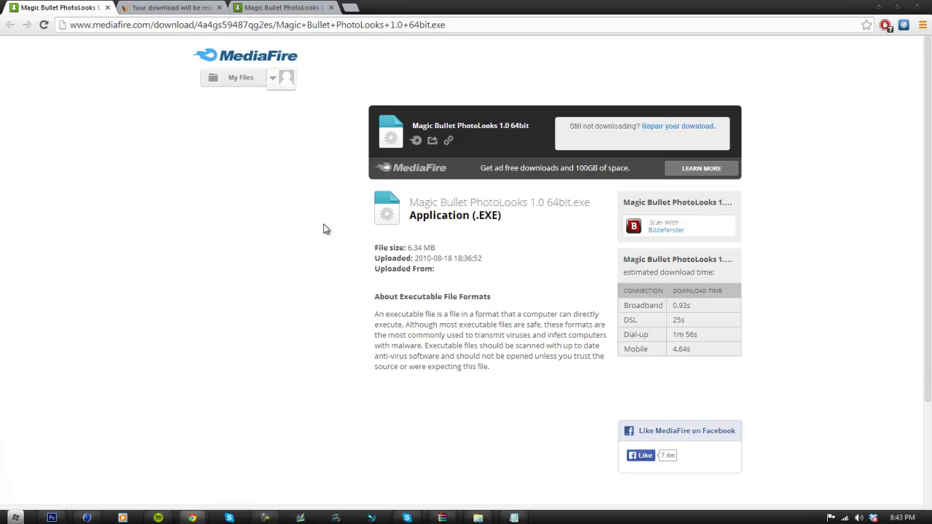
left_click(442, 514)
mouse_move(268, 519)
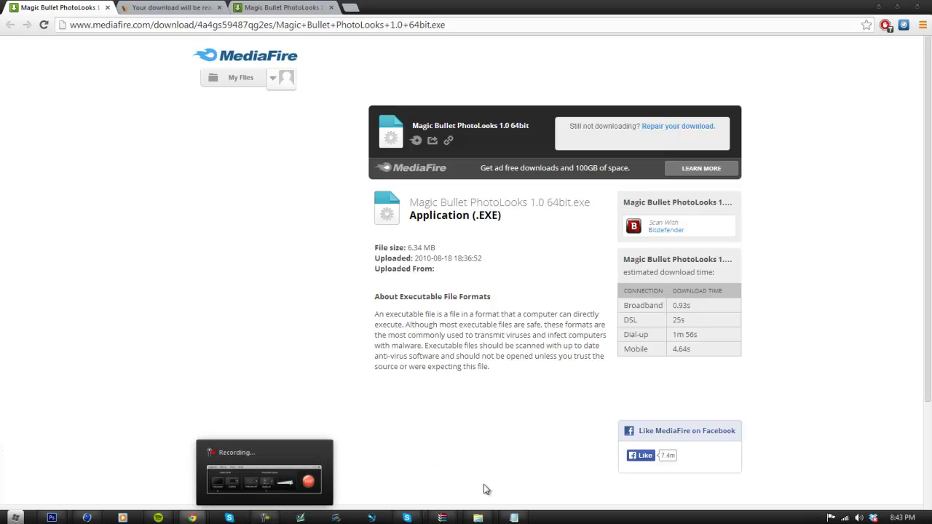
mouse_move(514, 517)
left_click(268, 518)
left_click(712, 475)
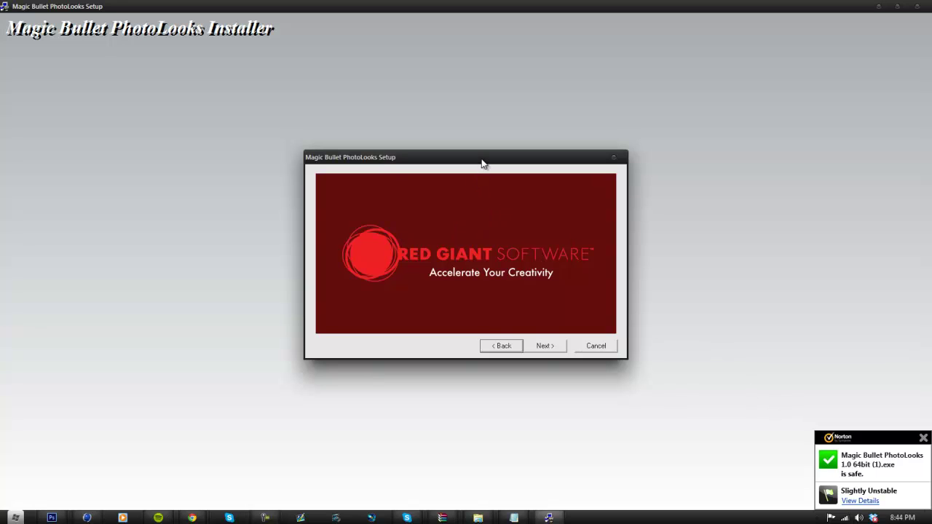
Advance past the setup splash and Welcome pages and accept the license agreement.
left_click_drag(481, 161, 477, 153)
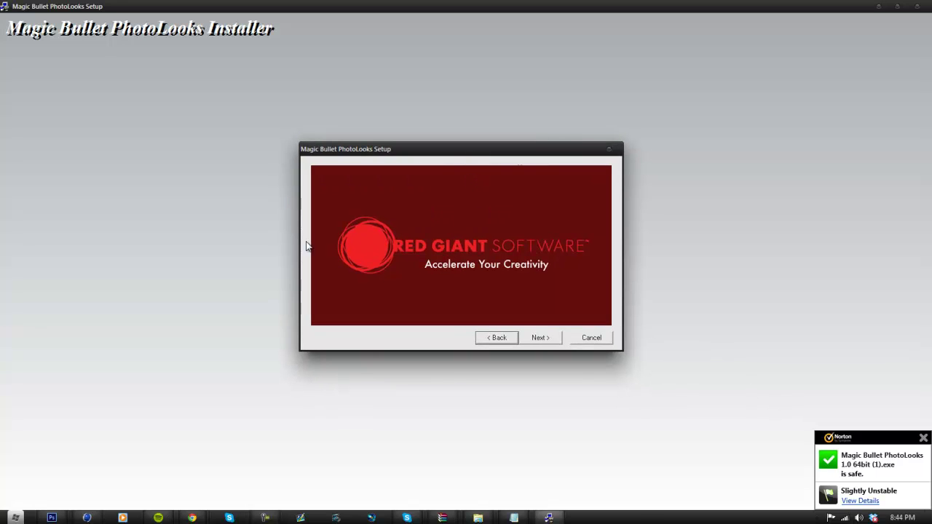
left_click(555, 338)
left_click(550, 336)
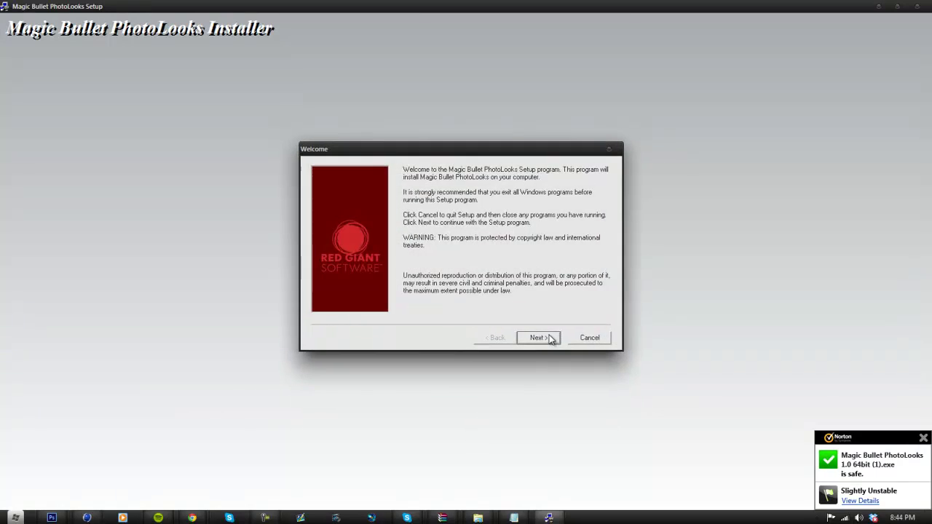
left_click(551, 338)
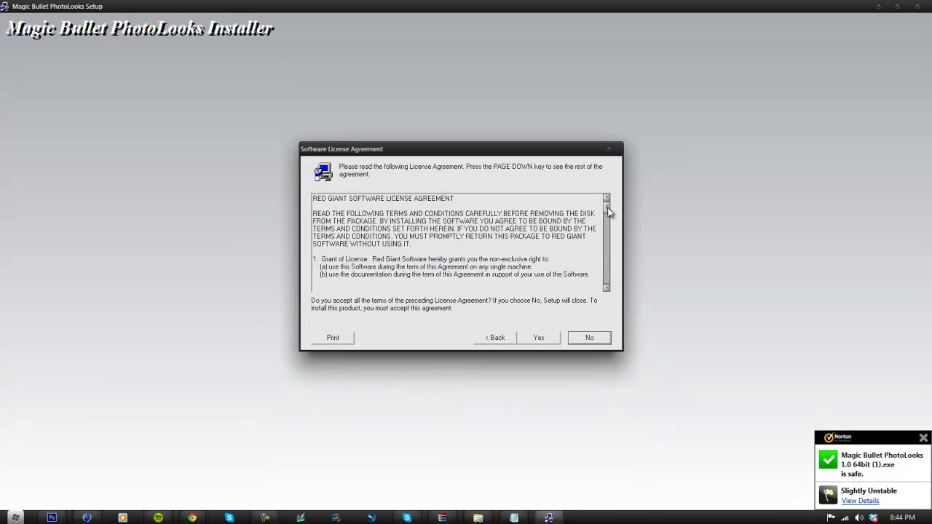
left_click(539, 337)
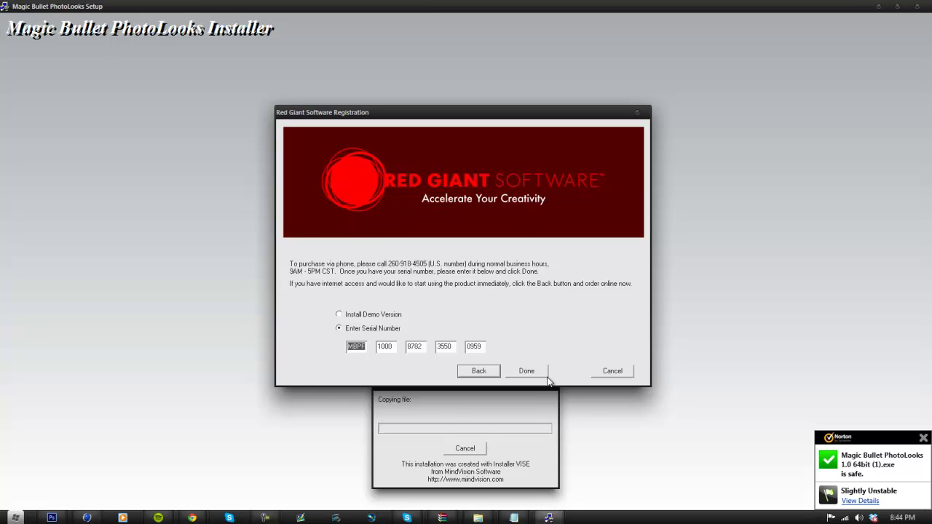
Complete registration with the entered serial number, minimize Chrome, and dismiss the compatibility warning.
left_click(613, 371)
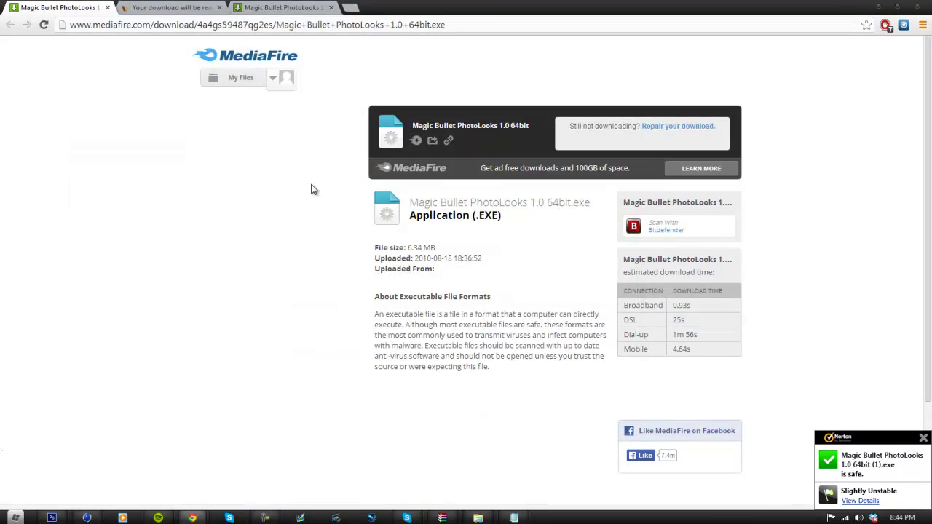
left_click(878, 6)
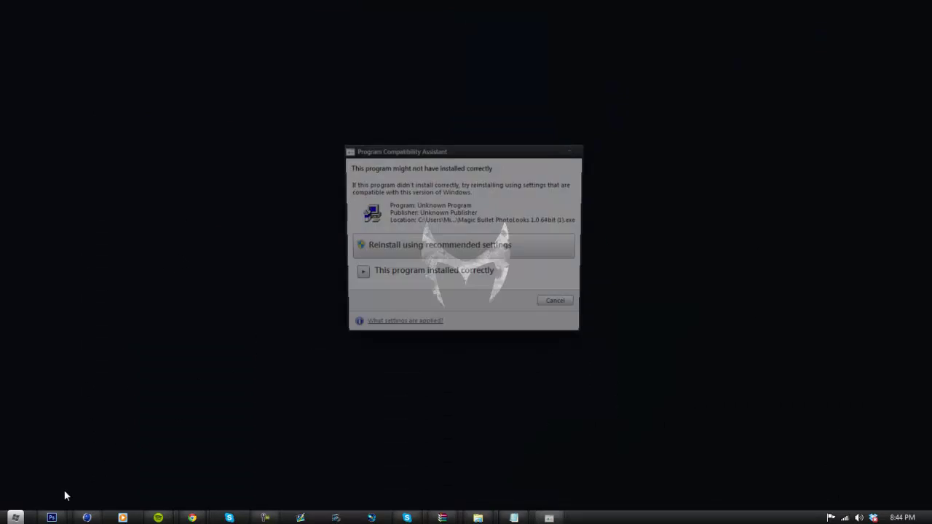
left_click(575, 149)
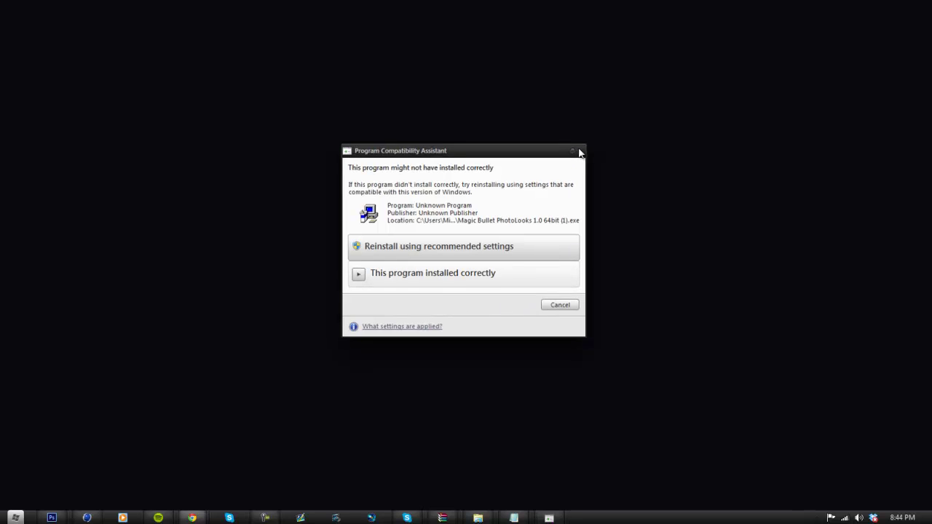
Bring Photoshop with the rocky-shore photo to the front and zoom in slightly.
left_click(53, 518)
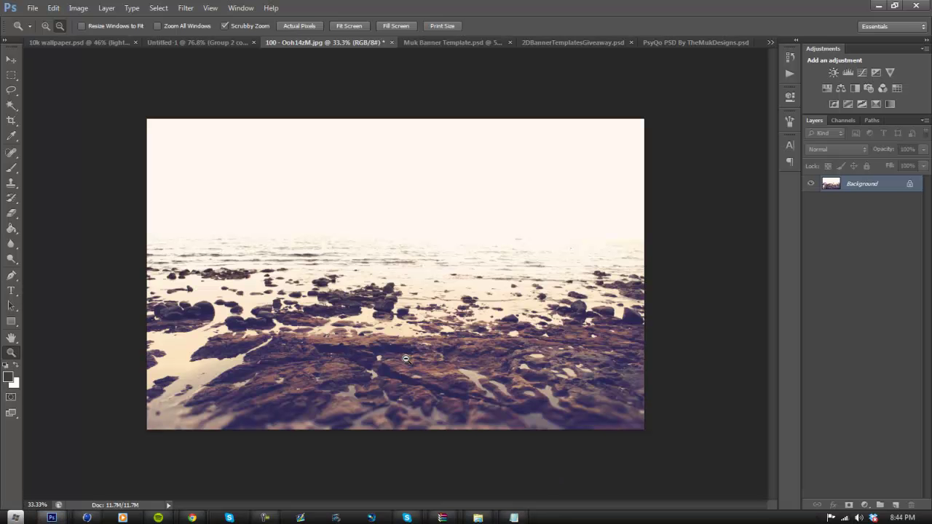
left_click_drag(351, 340, 419, 264)
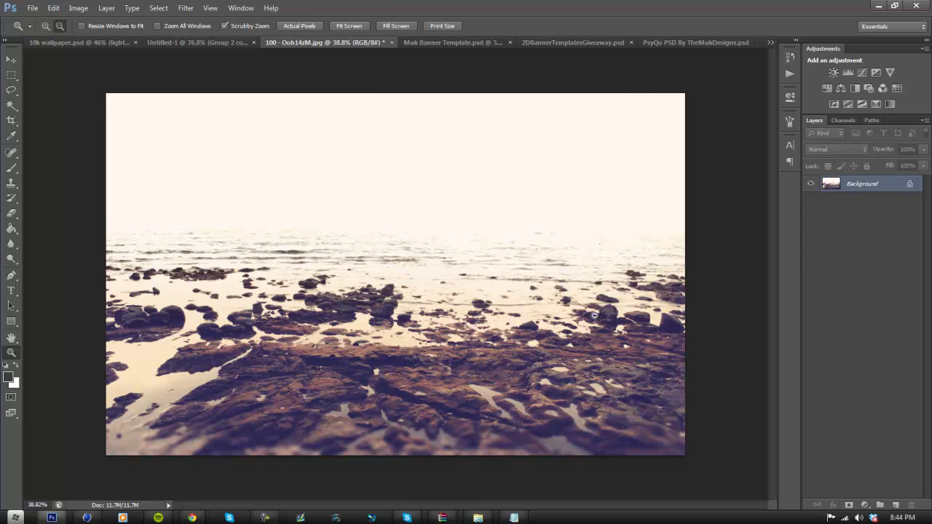
left_click_drag(332, 329, 380, 341)
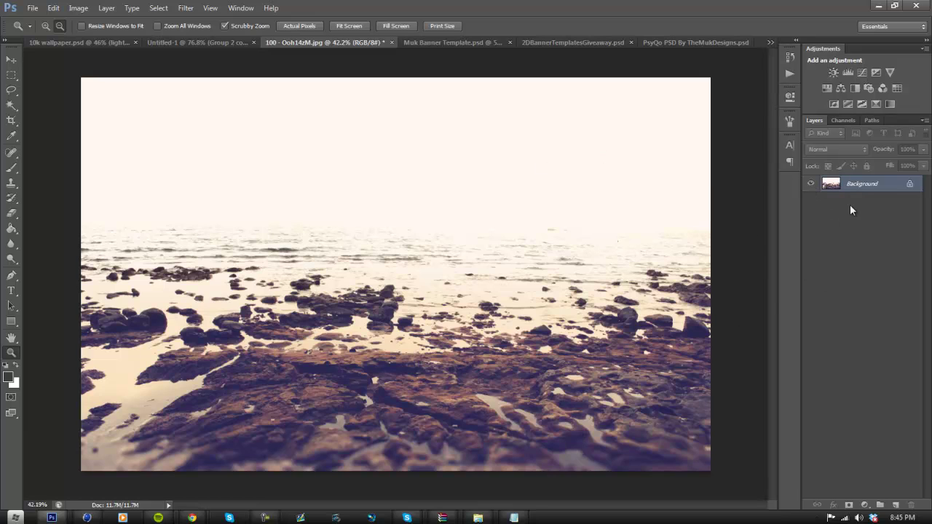
Duplicate the Background layer as Background copy and launch Filter > Magic Bullet > PhotoLooks.
right_click(871, 185)
left_click(793, 200)
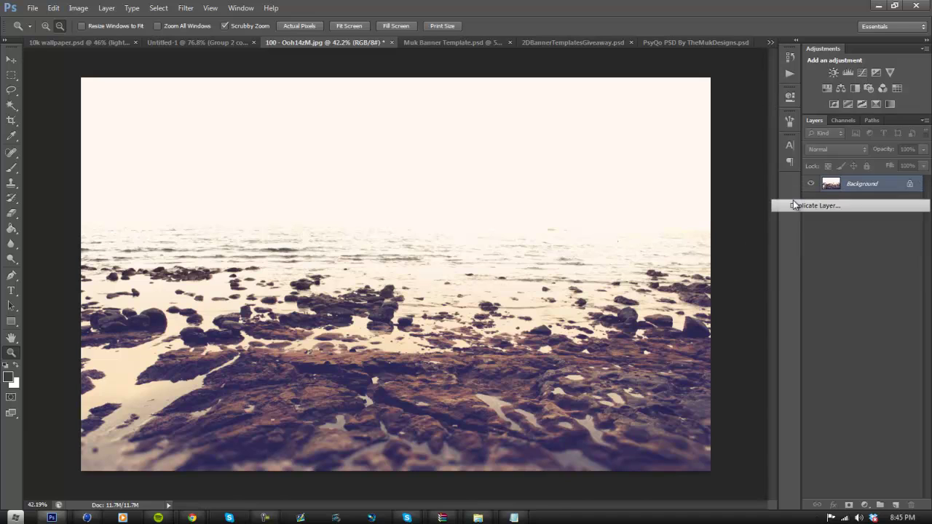
left_click(568, 156)
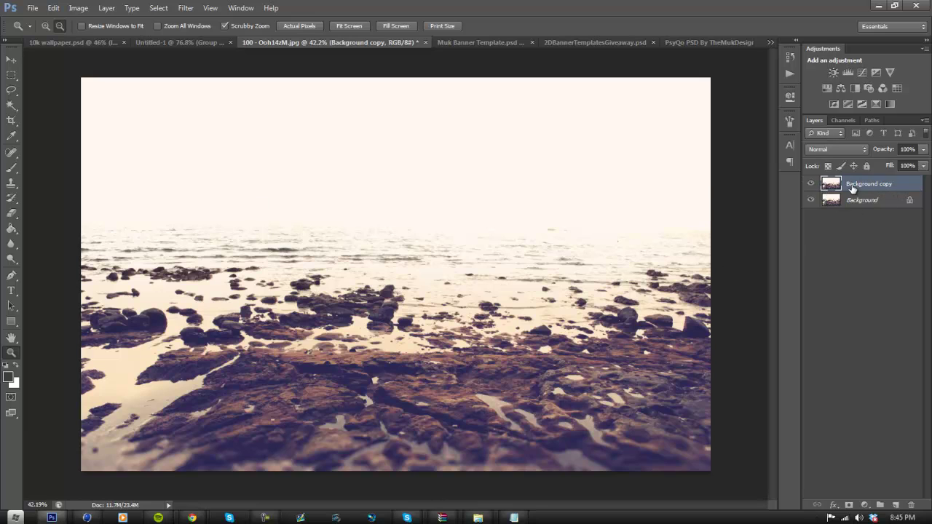
left_click(186, 8)
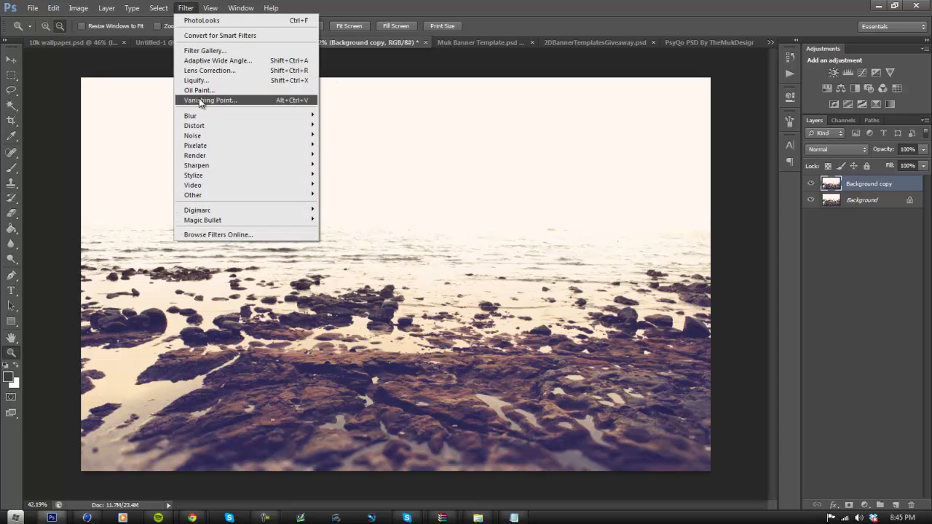
mouse_move(216, 219)
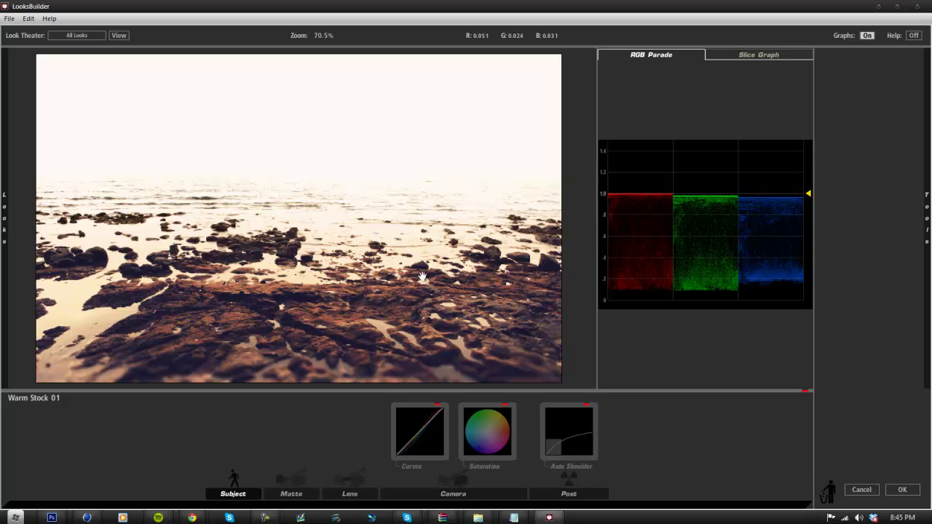
Scroll through the LooksBuilder presets and apply Star Filter Tight from Special Effects.
mouse_move(1, 222)
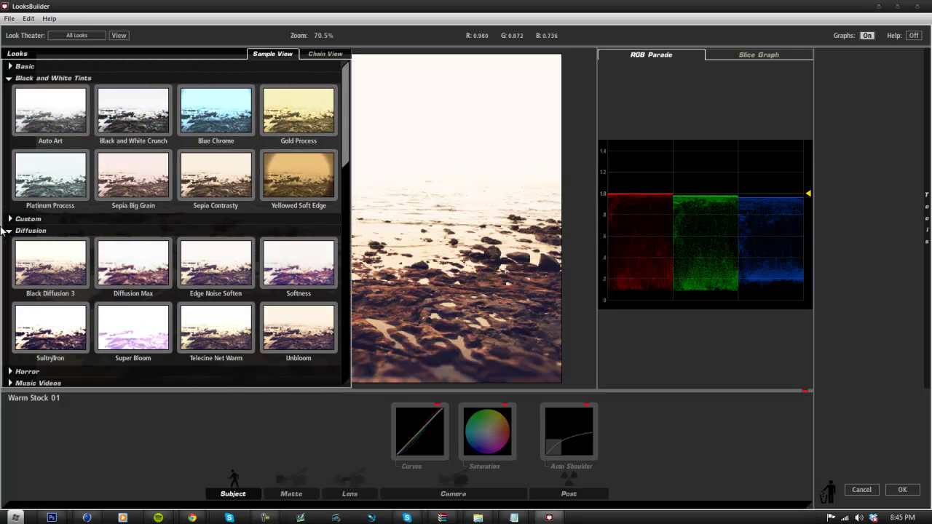
scroll(97, 222, "down", 3)
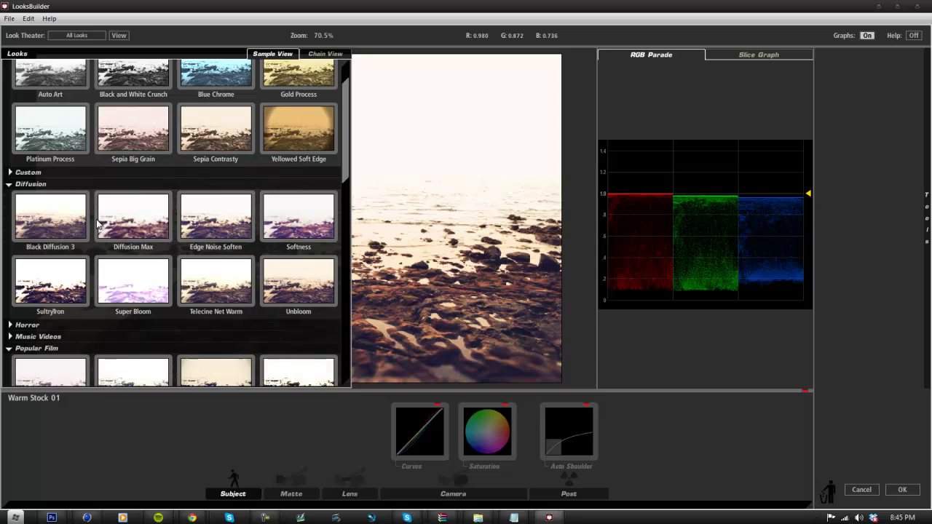
scroll(216, 228, "down", 1)
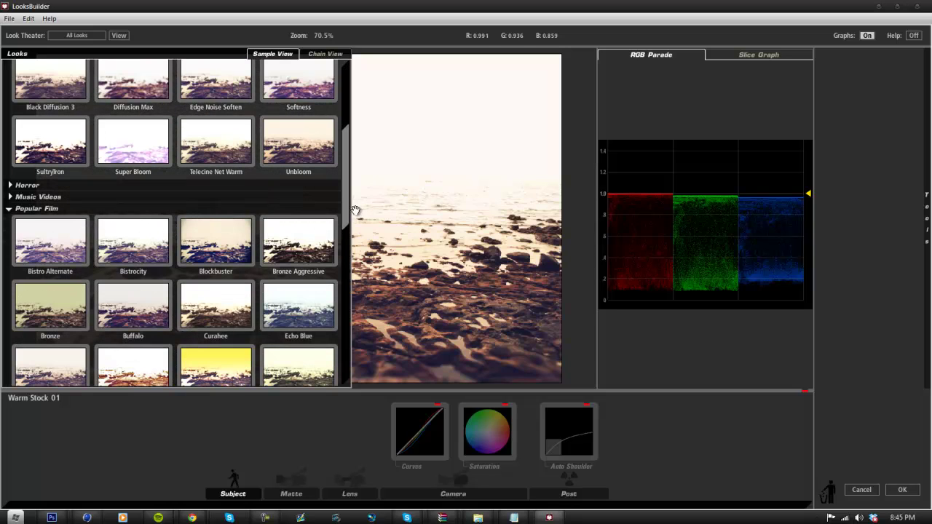
left_click_drag(354, 210, 343, 375)
scroll(43, 240, "up", 4)
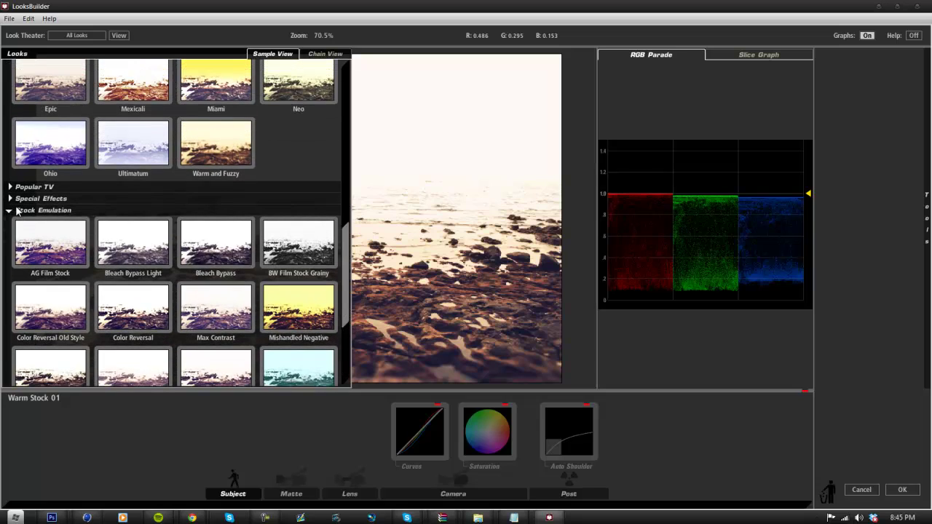
left_click(16, 198)
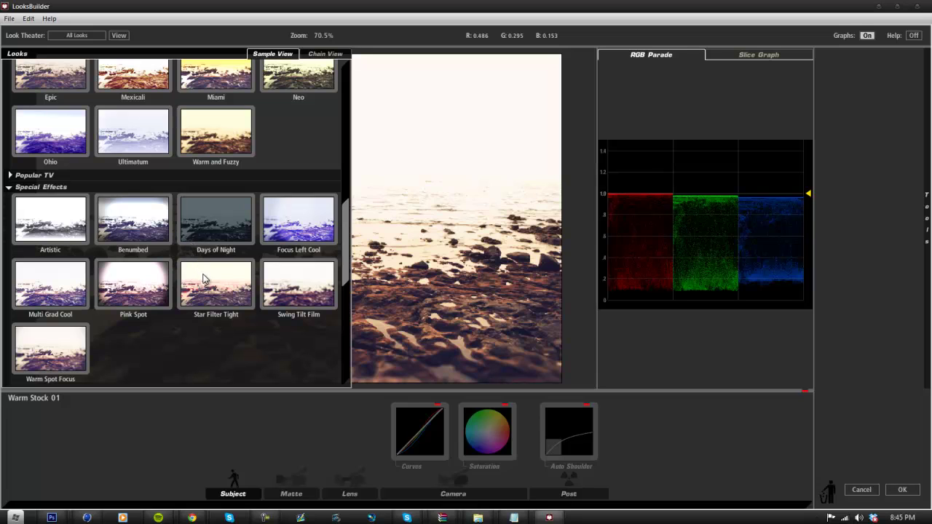
left_click(204, 279)
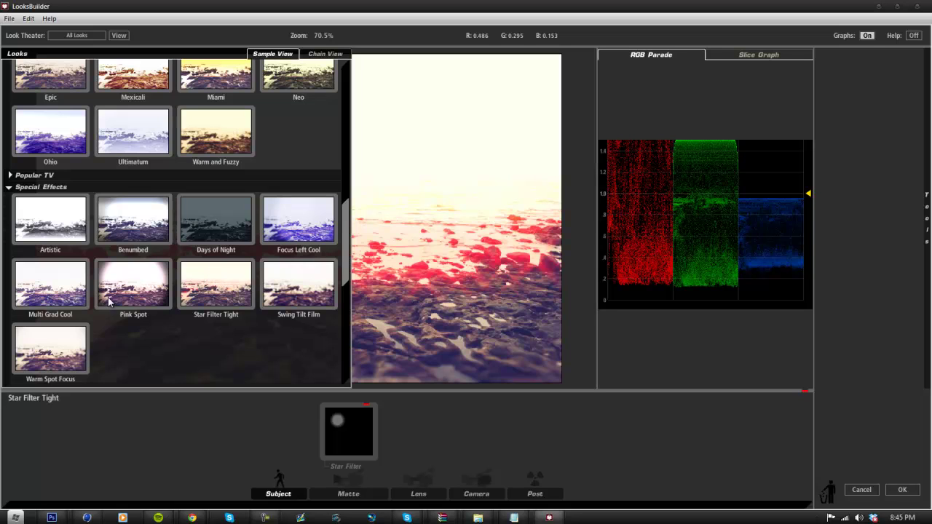
Apply the Warm Spot Focus preset, nudge one Curves point, and accept the look.
scroll(181, 236, "down", 1)
left_click(67, 317)
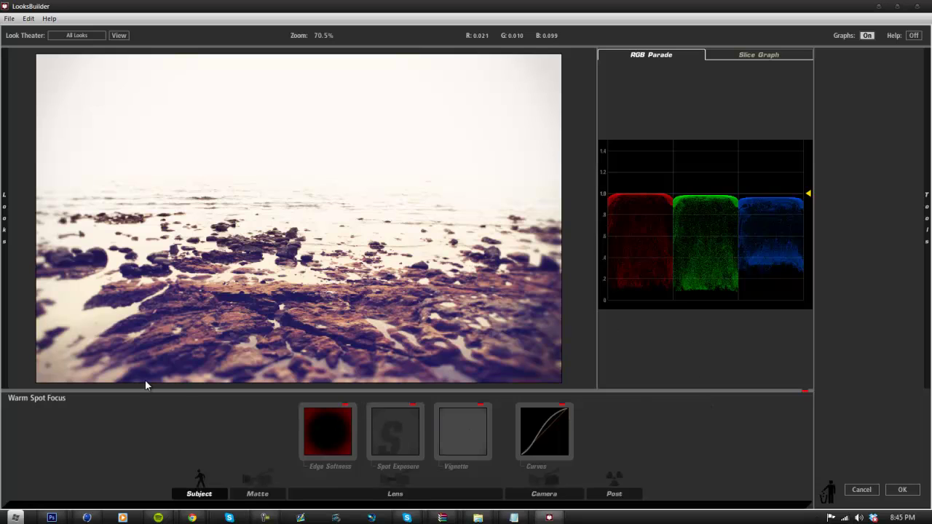
left_click(542, 439)
mouse_move(855, 354)
left_mouse_down()
mouse_move(870, 370)
mouse_move(868, 352)
left_mouse_up()
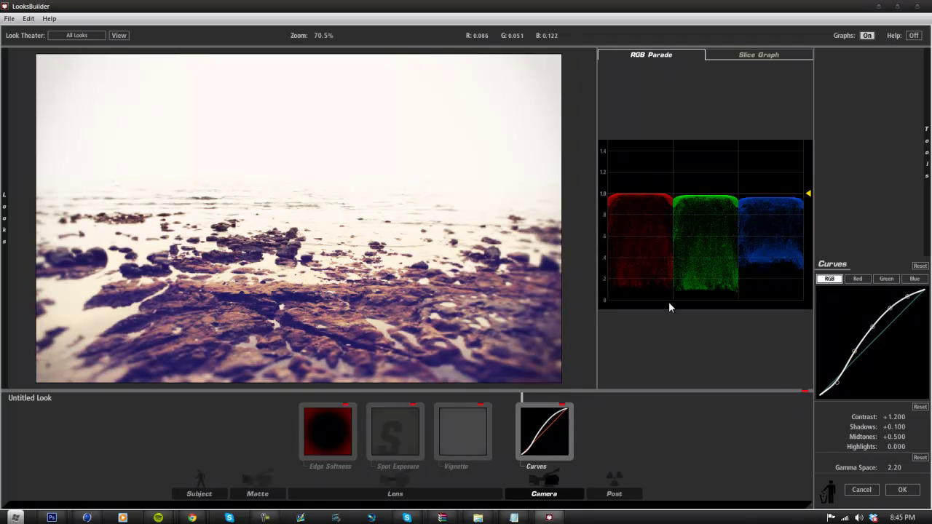
left_click(903, 490)
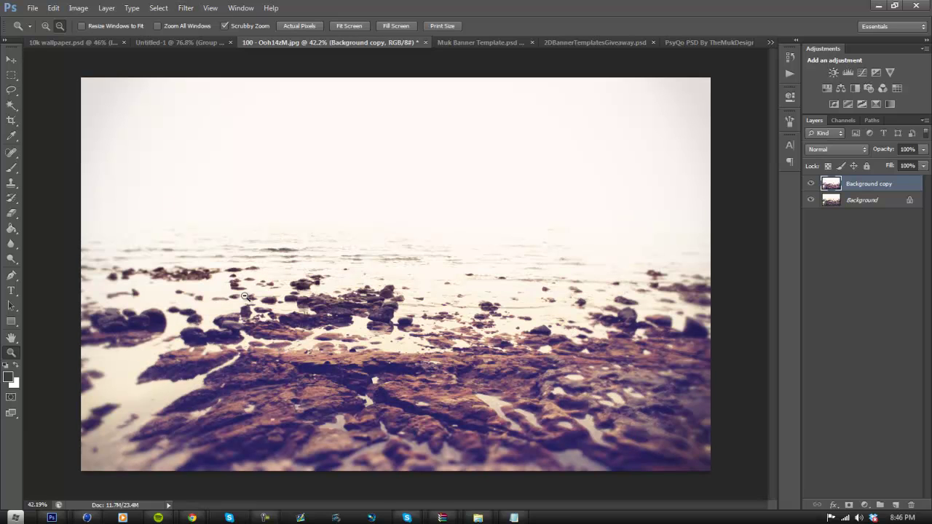
Try Background copy at 58% opacity, keep it at 100%, and zoom in slightly.
left_click(923, 149)
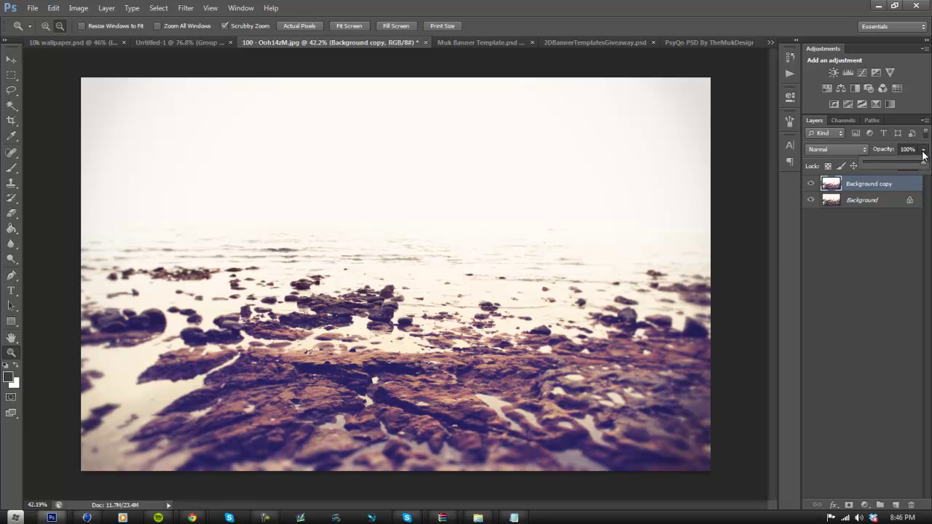
mouse_move(922, 162)
left_mouse_down()
mouse_move(888, 164)
mouse_move(928, 164)
left_mouse_up()
left_click(865, 186)
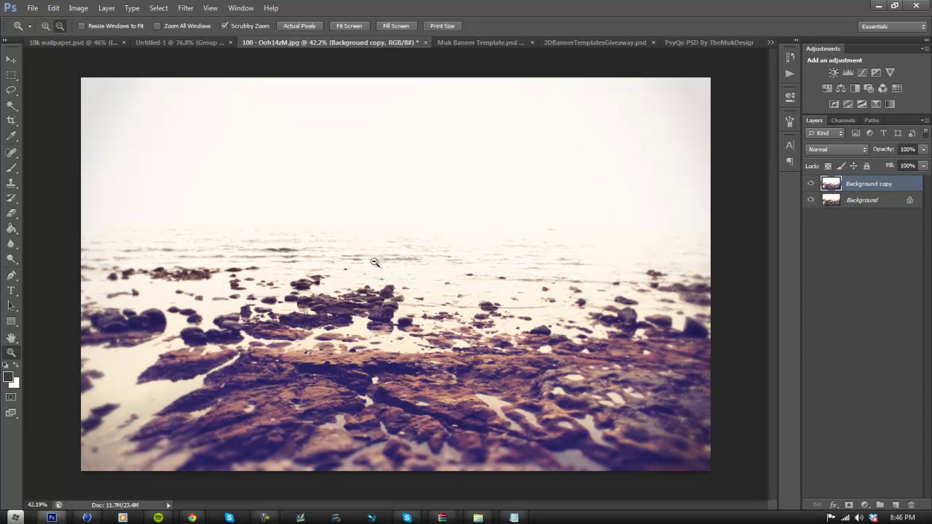
left_click_drag(372, 291, 397, 293)
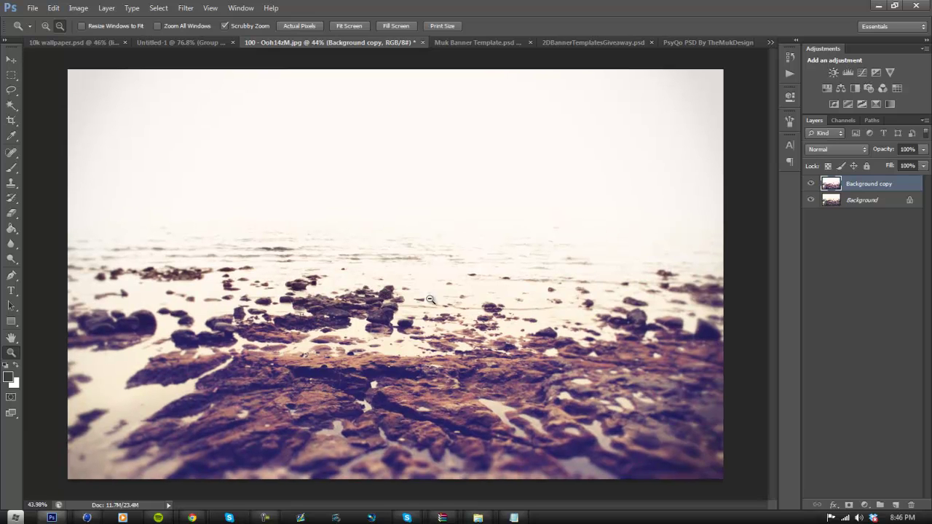